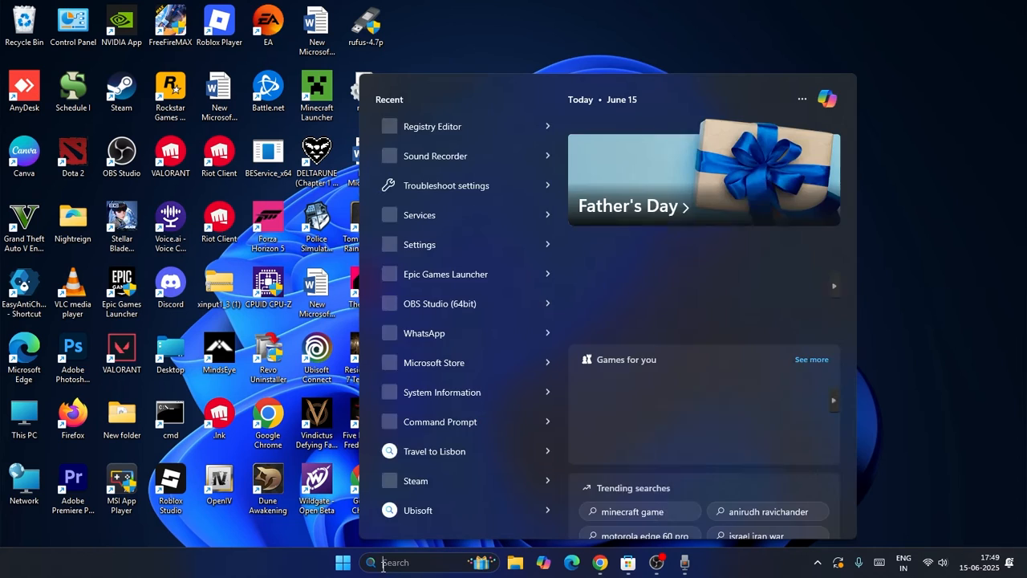
Step: Search Windows for "cmd" and dismiss the results
{"action": "type", "text": "cmd"}
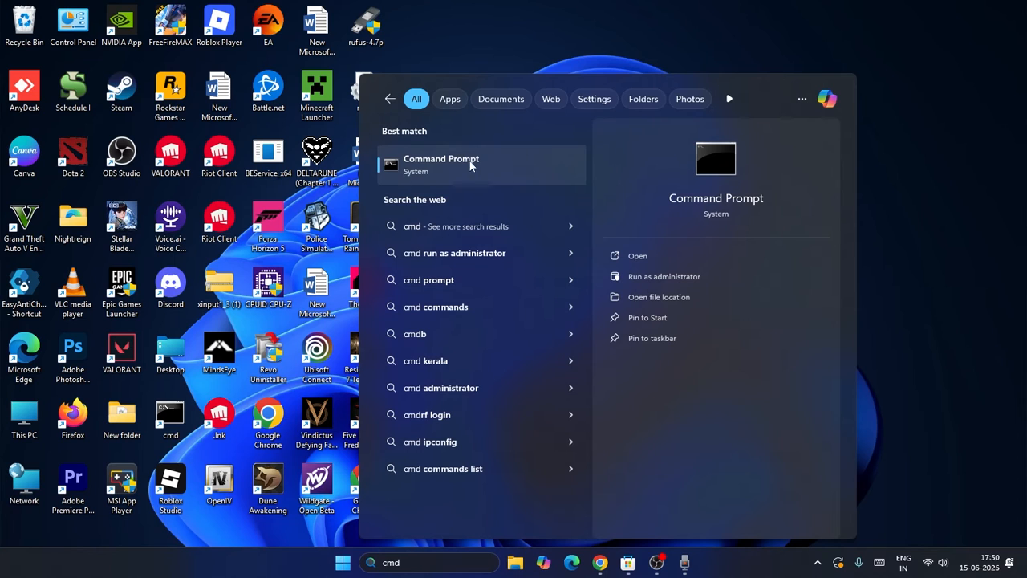
{"action": "left_click", "coordinate": [954, 185]}
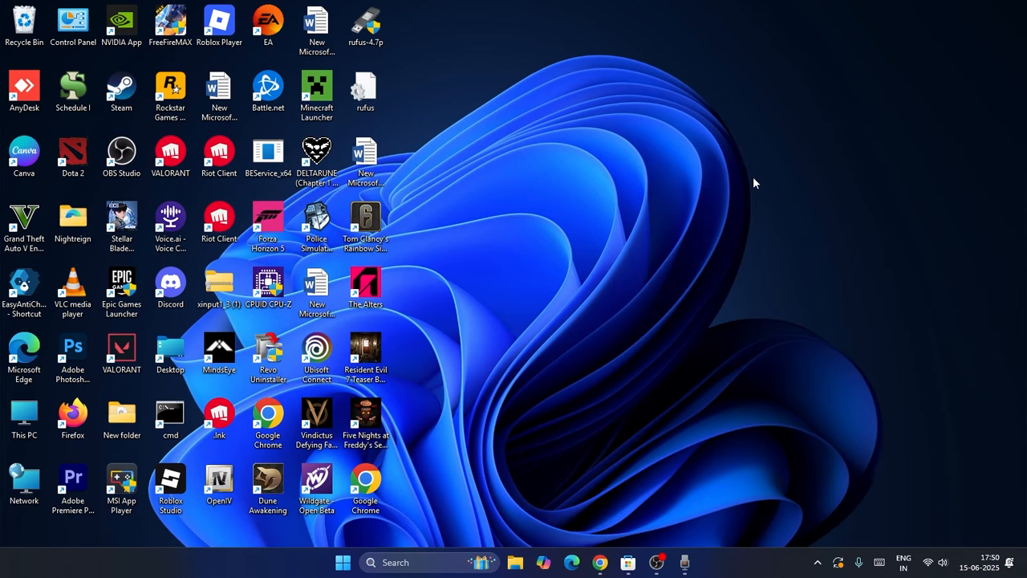
Step: Open the Startup apps page in Windows Settings and look through the list of apps
{"action": "left_click", "coordinate": [426, 562]}
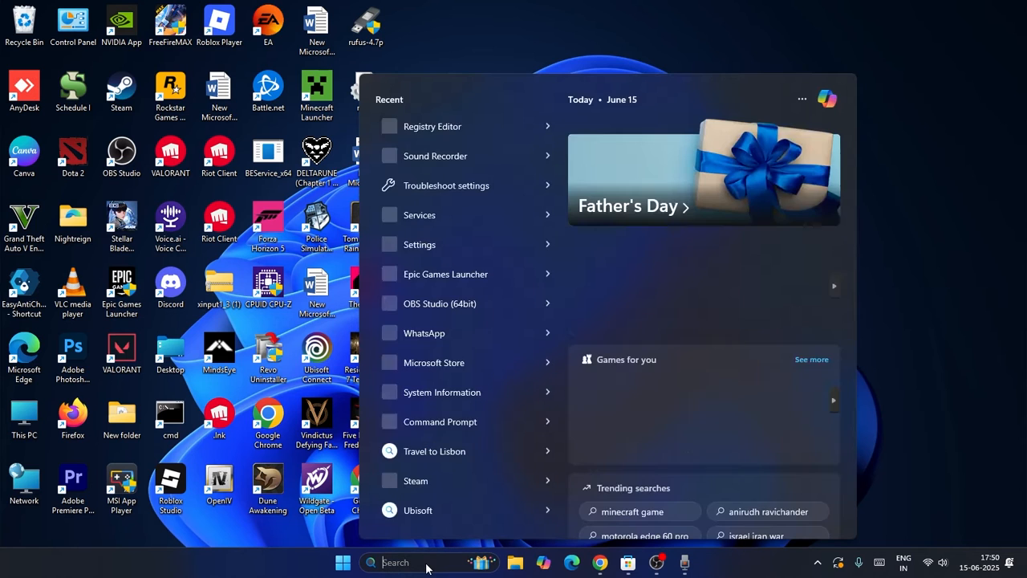
{"action": "type", "text": "settings"}
{"action": "left_click", "coordinate": [455, 174]}
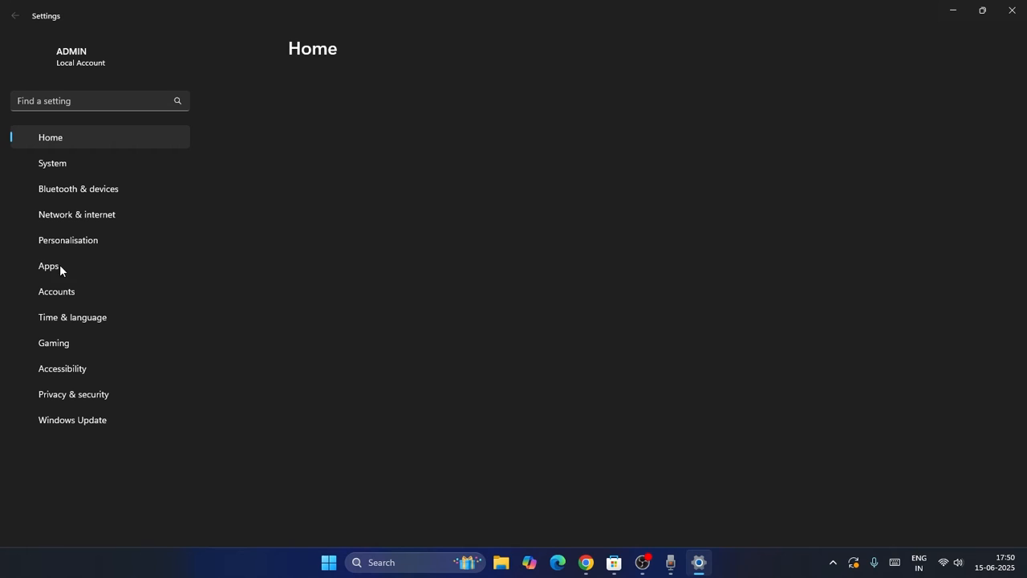
{"action": "left_click", "coordinate": [45, 266]}
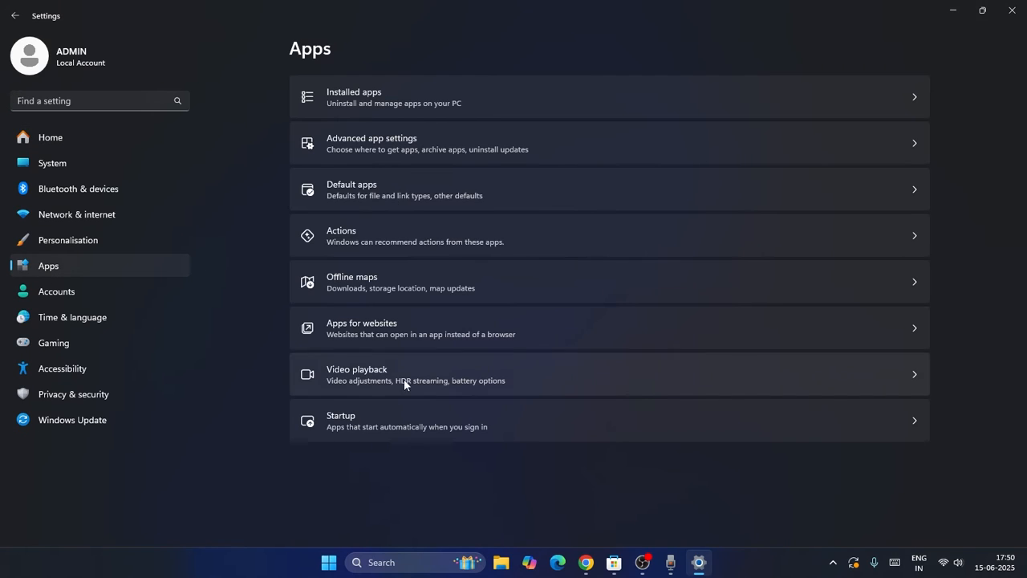
{"action": "left_click", "coordinate": [355, 417]}
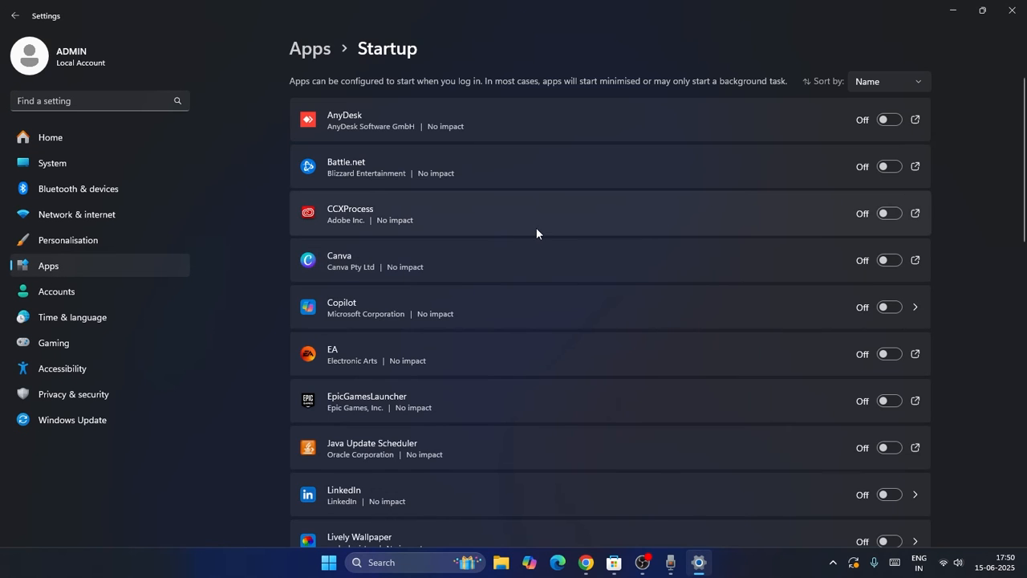
{"action": "scroll", "coordinate": [536, 231], "scroll_direction": "down", "scroll_amount": 6}
{"action": "scroll", "coordinate": [536, 231], "scroll_direction": "down", "scroll_amount": 5}
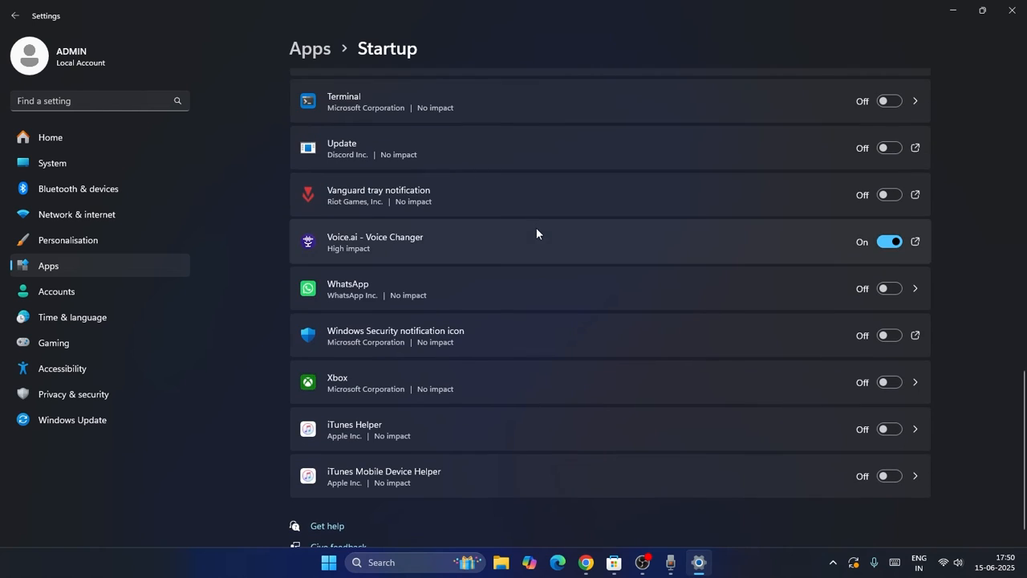
{"action": "scroll", "coordinate": [585, 281], "scroll_direction": "up", "scroll_amount": 5}
{"action": "scroll", "coordinate": [590, 286], "scroll_direction": "up", "scroll_amount": 8}
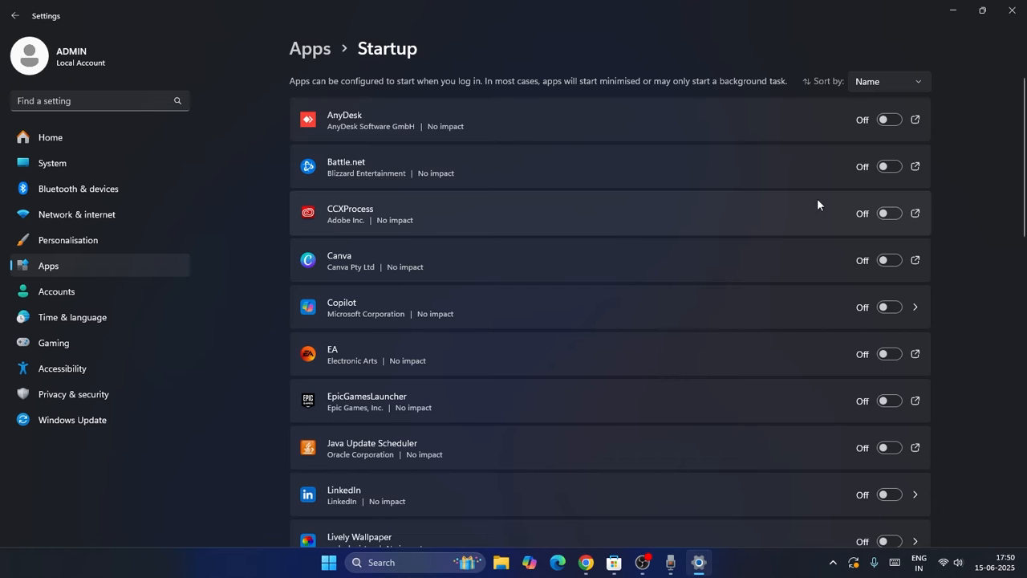
Step: Turn on launching at startup for Battle.net, CCXProcess and Canva
{"action": "left_click", "coordinate": [889, 166]}
{"action": "left_click", "coordinate": [889, 213]}
{"action": "left_click", "coordinate": [889, 260]}
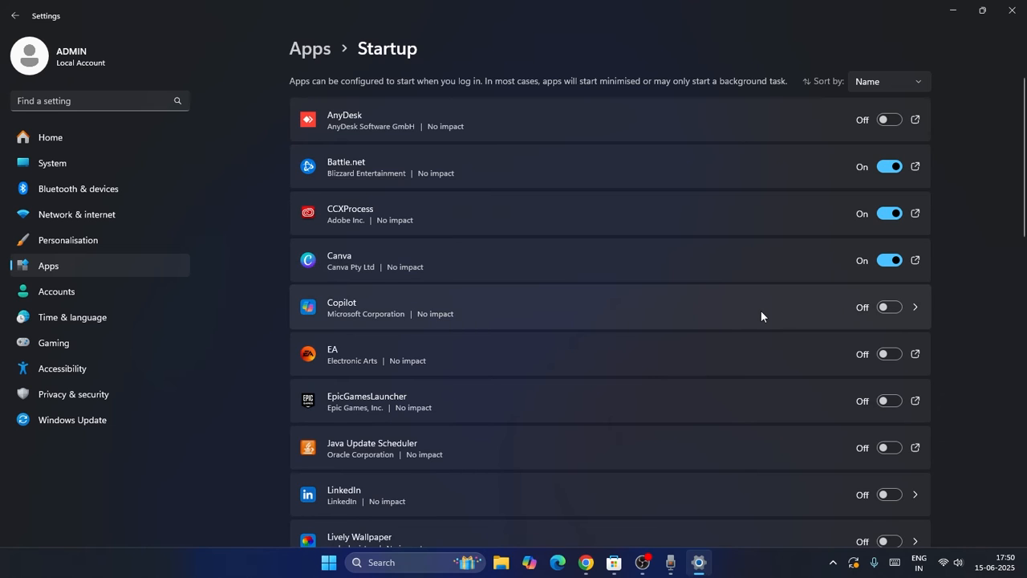
Step: Turn off launching at startup for Battle.net, CCXProcess and Canva, and close Settings
{"action": "left_click", "coordinate": [888, 166]}
{"action": "left_click", "coordinate": [889, 214]}
{"action": "left_click", "coordinate": [891, 261]}
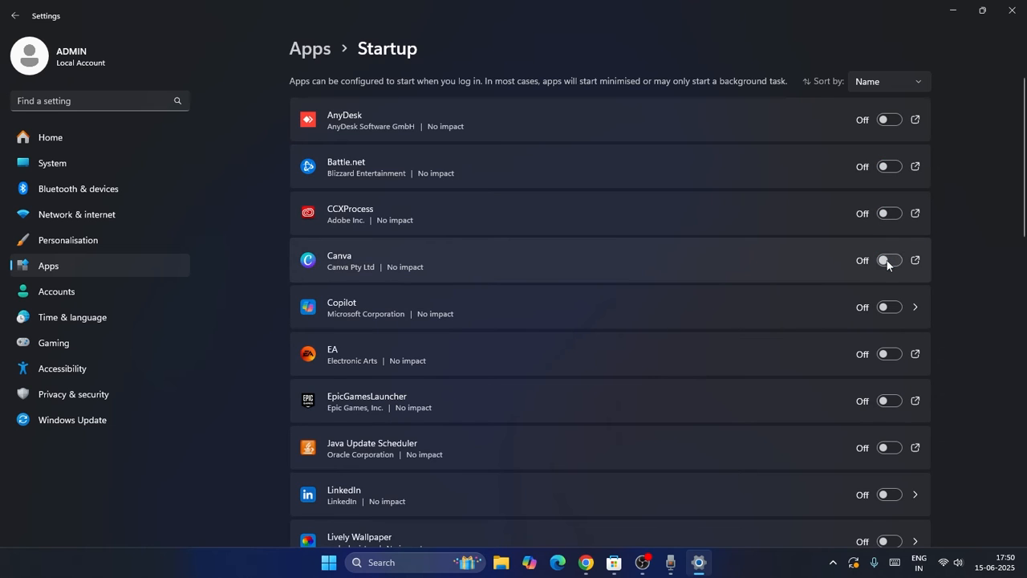
{"action": "scroll", "coordinate": [785, 200], "scroll_direction": "down", "scroll_amount": 2}
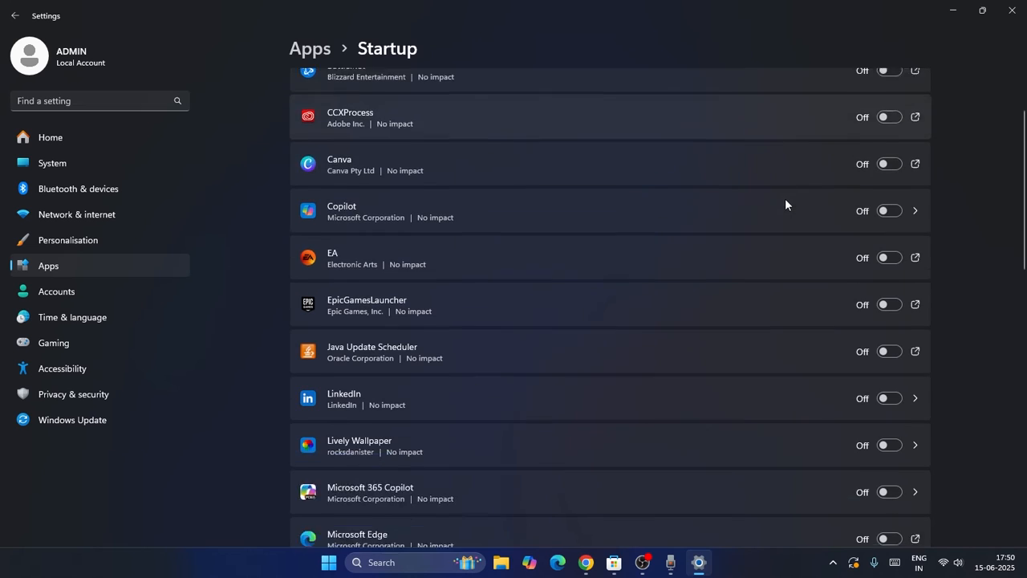
{"action": "scroll", "coordinate": [786, 205], "scroll_direction": "up", "scroll_amount": 1}
{"action": "scroll", "coordinate": [785, 205], "scroll_direction": "up", "scroll_amount": 2}
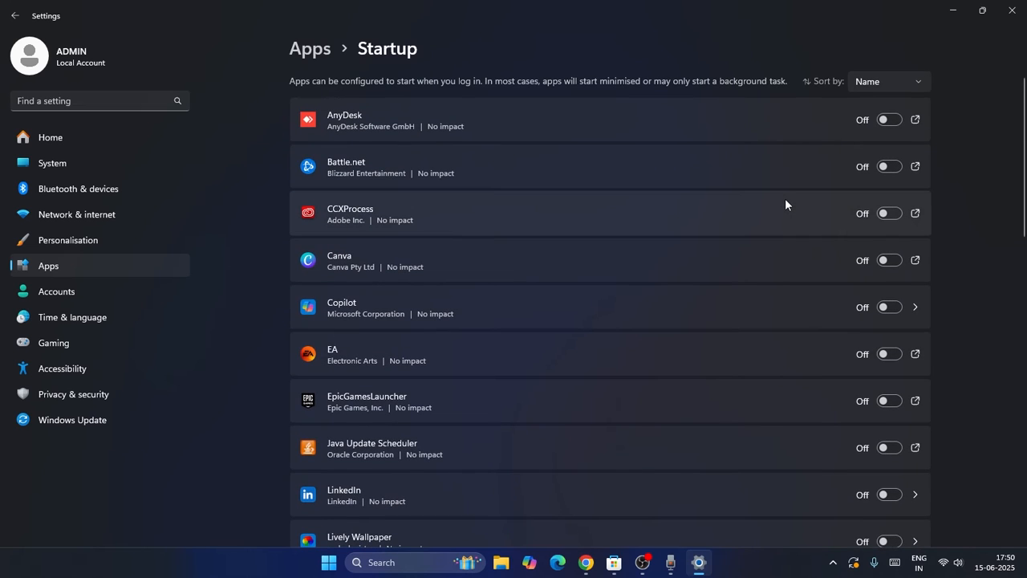
{"action": "left_click", "coordinate": [1011, 9]}
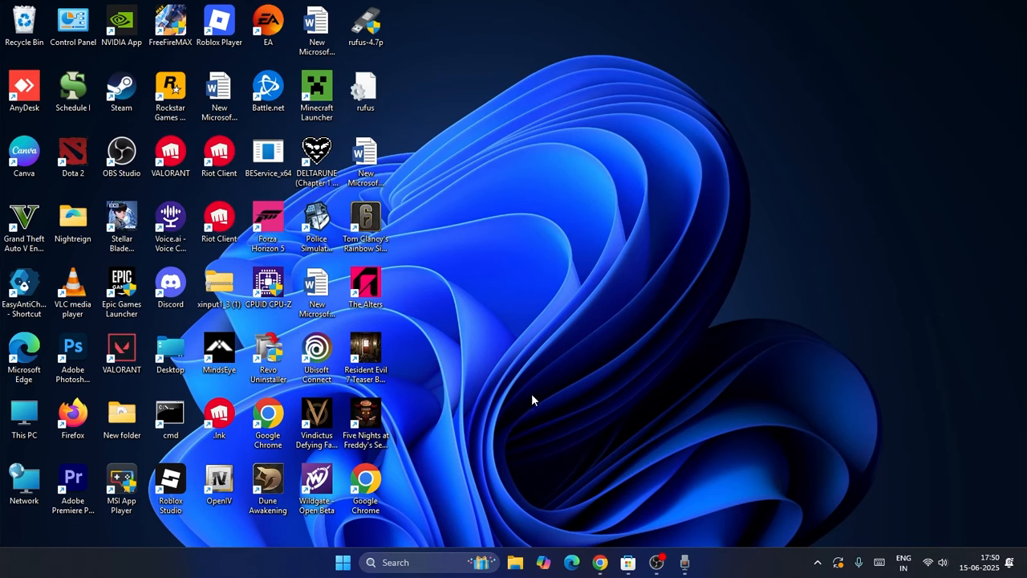
{"action": "left_click", "coordinate": [397, 561]}
{"action": "type", "text": "sysmon"}
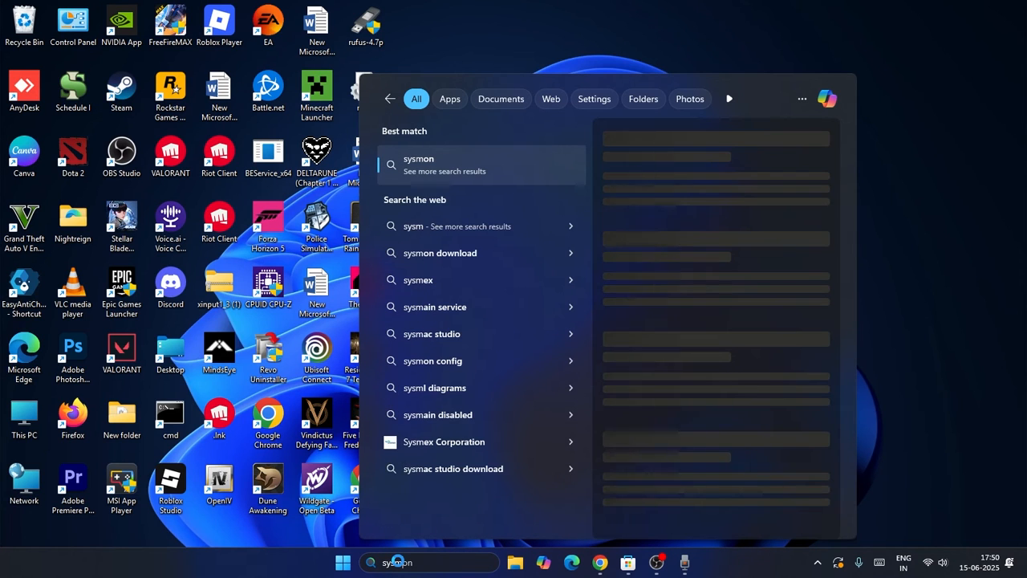
{"action": "key", "text": "Escape"}
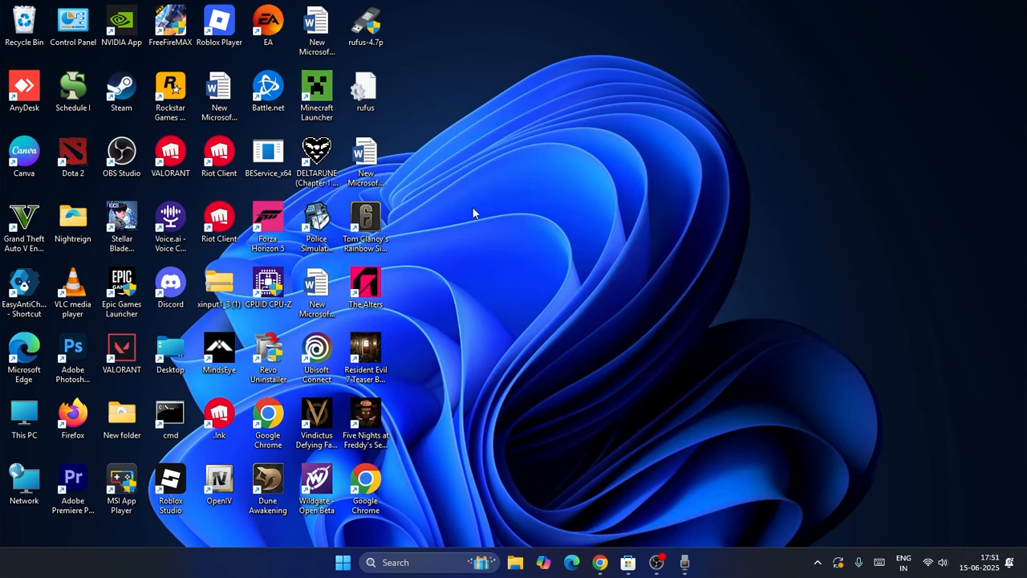
Step: Run sysdm.cpl and open the Environment Variables dialog from the advanced system properties
{"action": "left_click", "coordinate": [387, 562]}
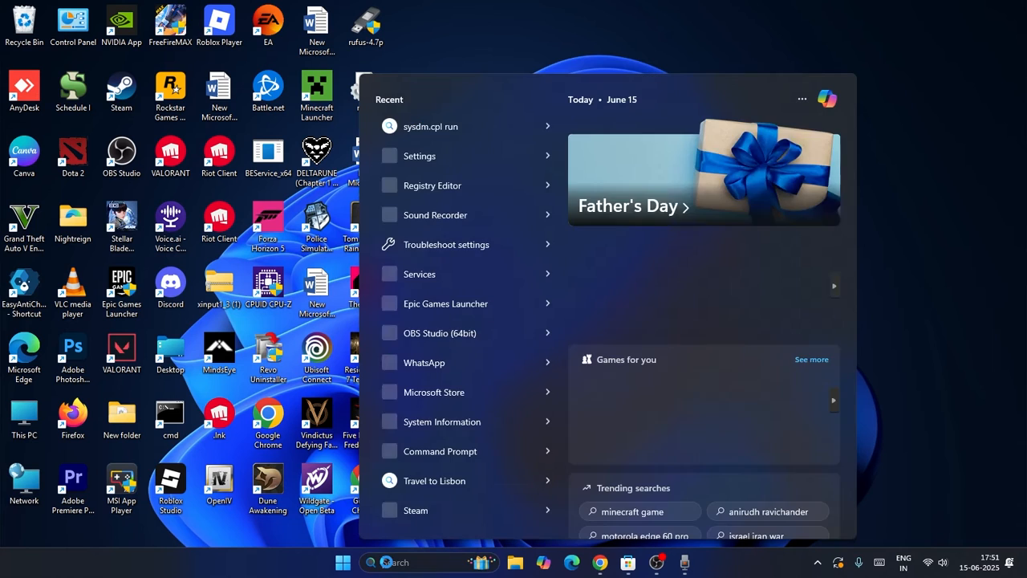
{"action": "type", "text": "sys"}
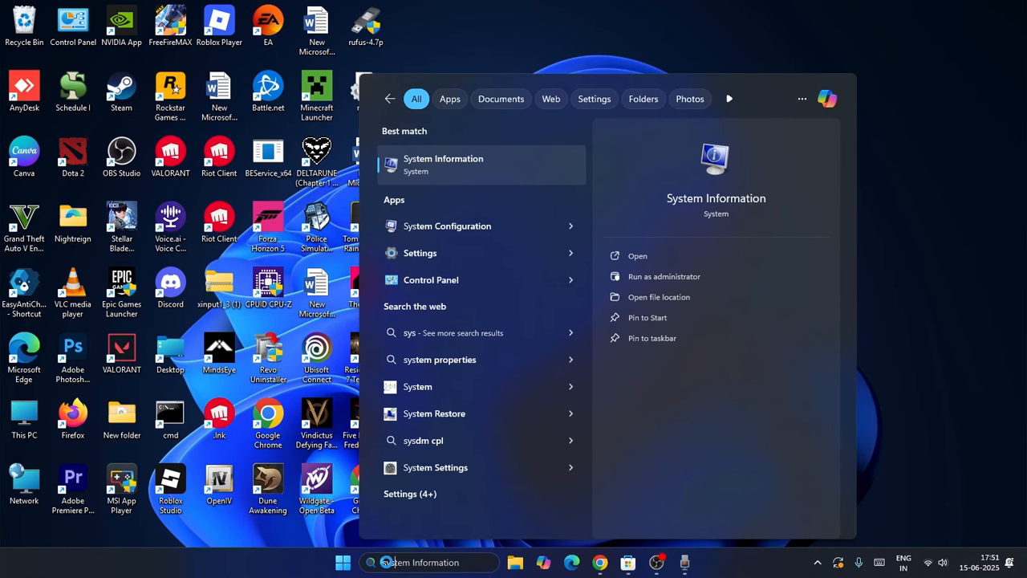
{"action": "type", "text": "dm.cpl"}
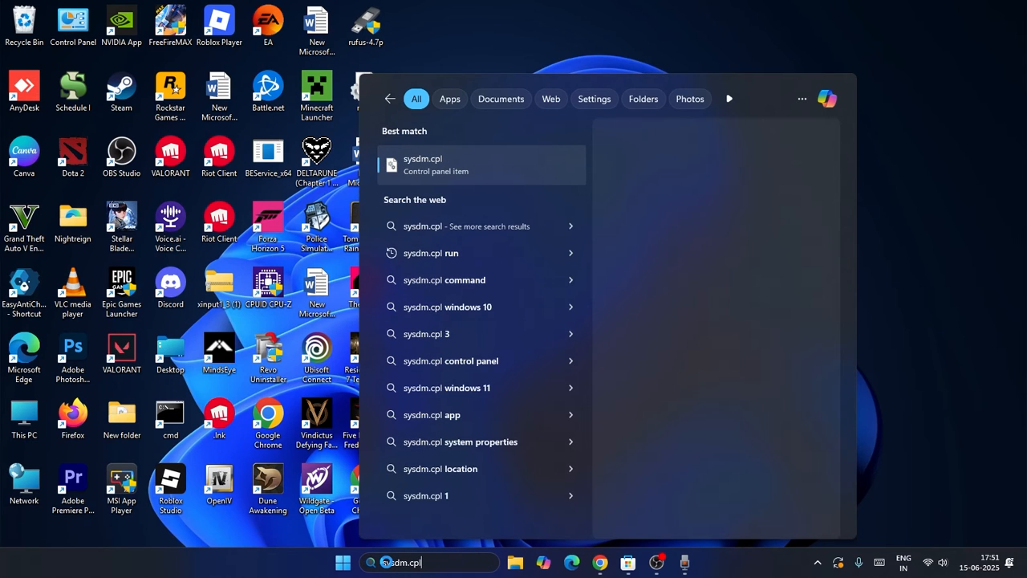
{"action": "key", "text": "Return"}
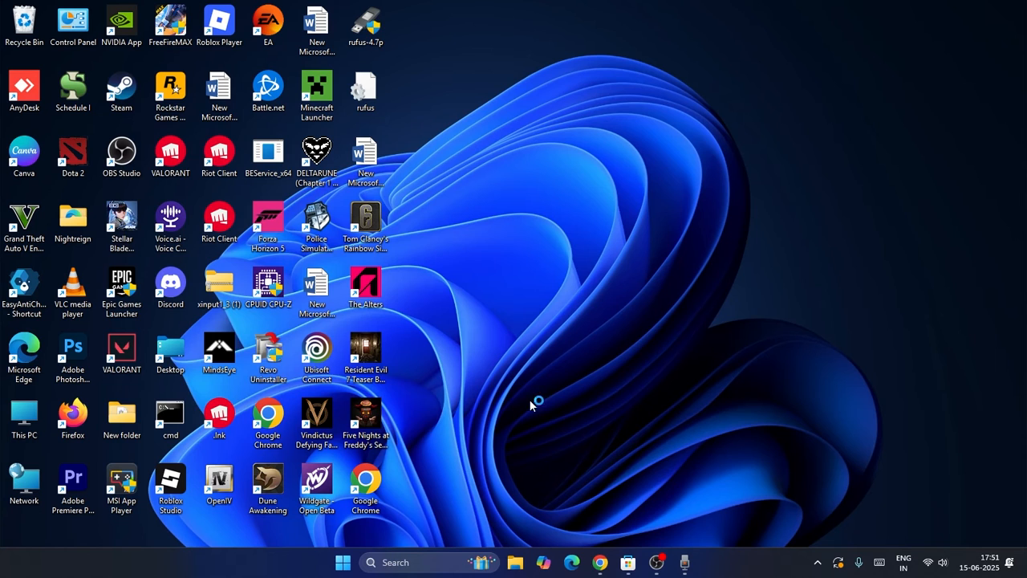
{"action": "left_click_drag", "start_coordinate": [313, 126], "coordinate": [594, 64]}
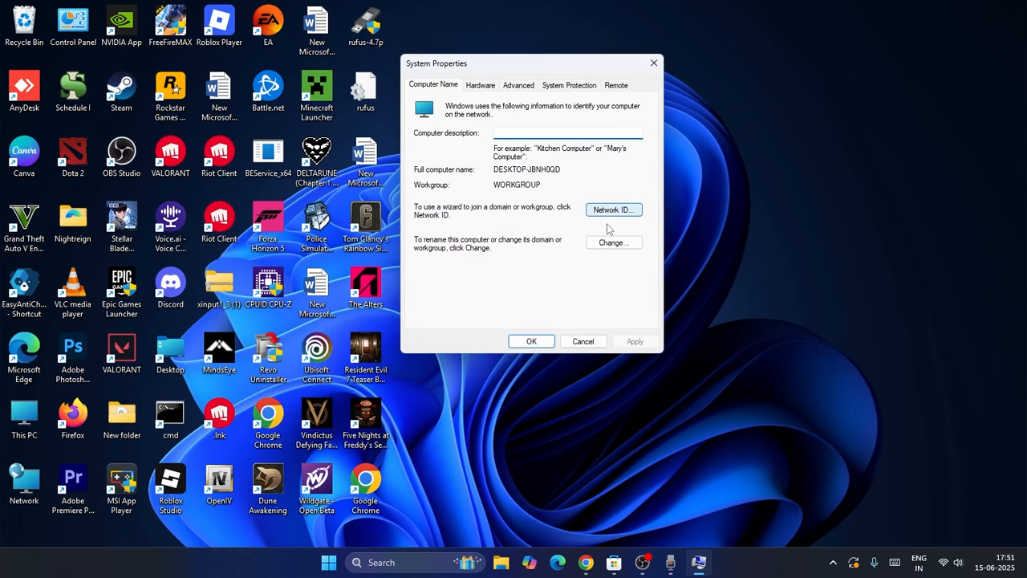
{"action": "left_click", "coordinate": [523, 87]}
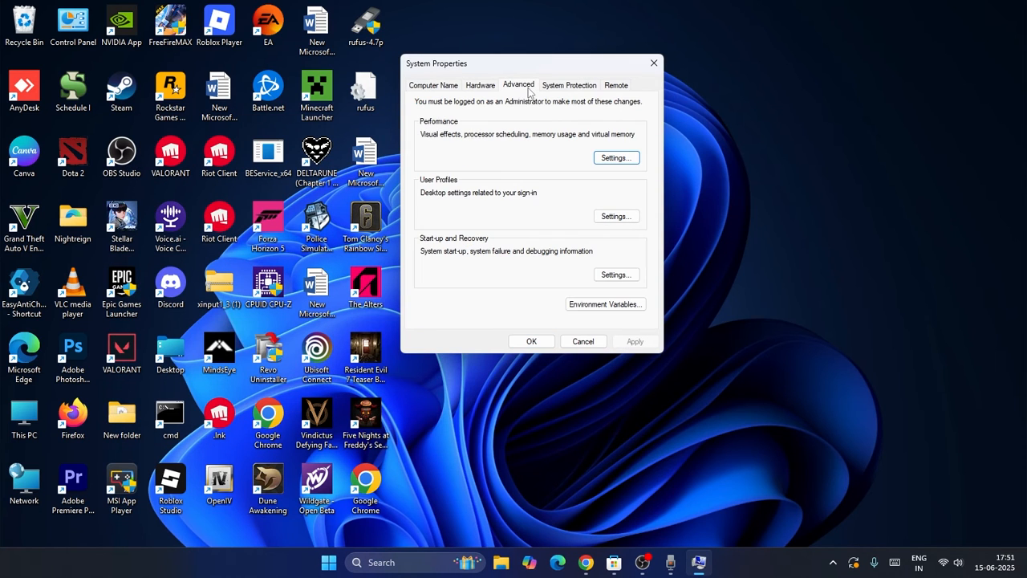
{"action": "left_click", "coordinate": [597, 304]}
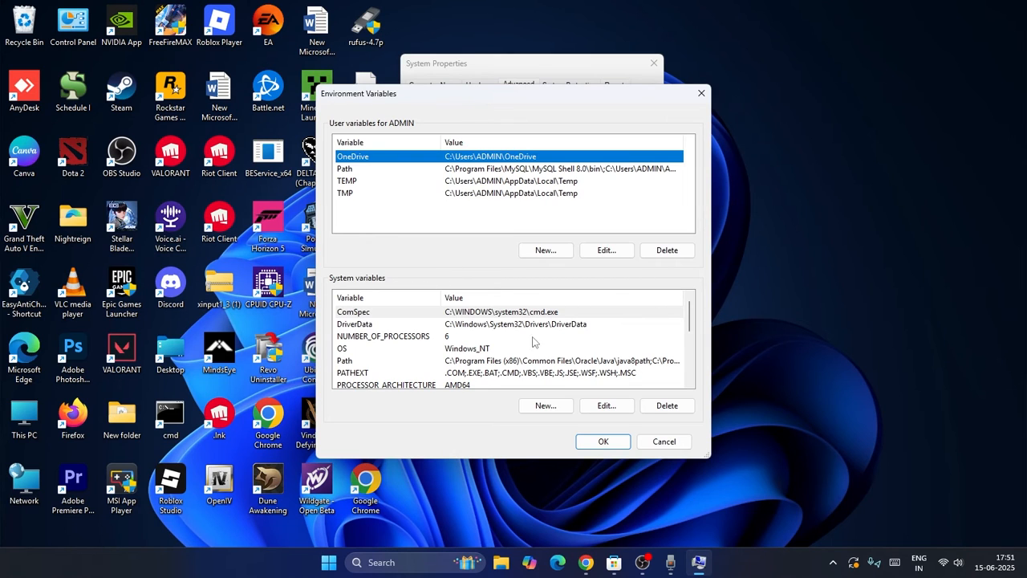
Step: Look through the system variables and open the user variable Path for editing
{"action": "scroll", "coordinate": [564, 340], "scroll_direction": "down", "scroll_amount": 3}
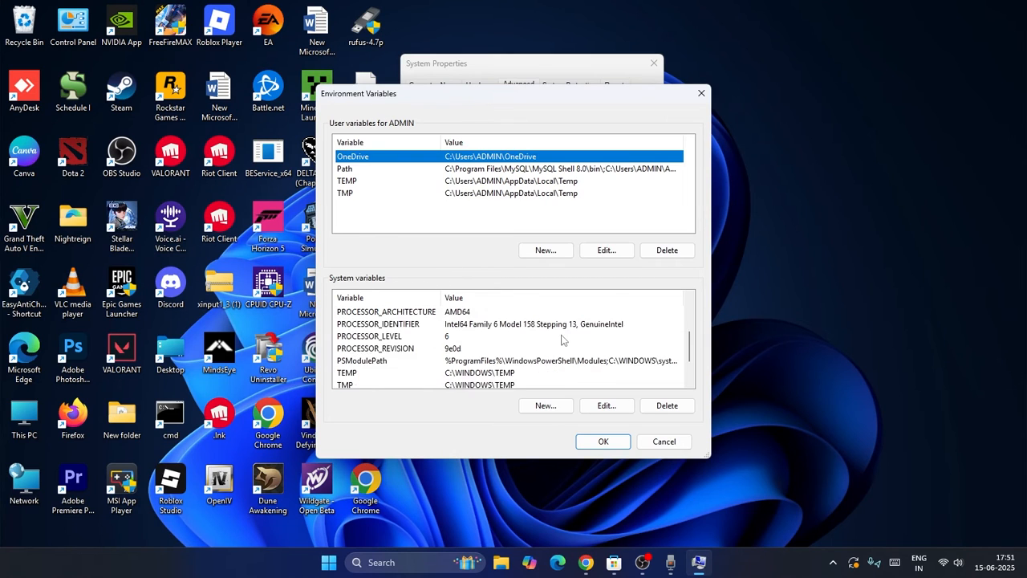
{"action": "left_click", "coordinate": [606, 406]}
{"action": "left_click", "coordinate": [681, 313]}
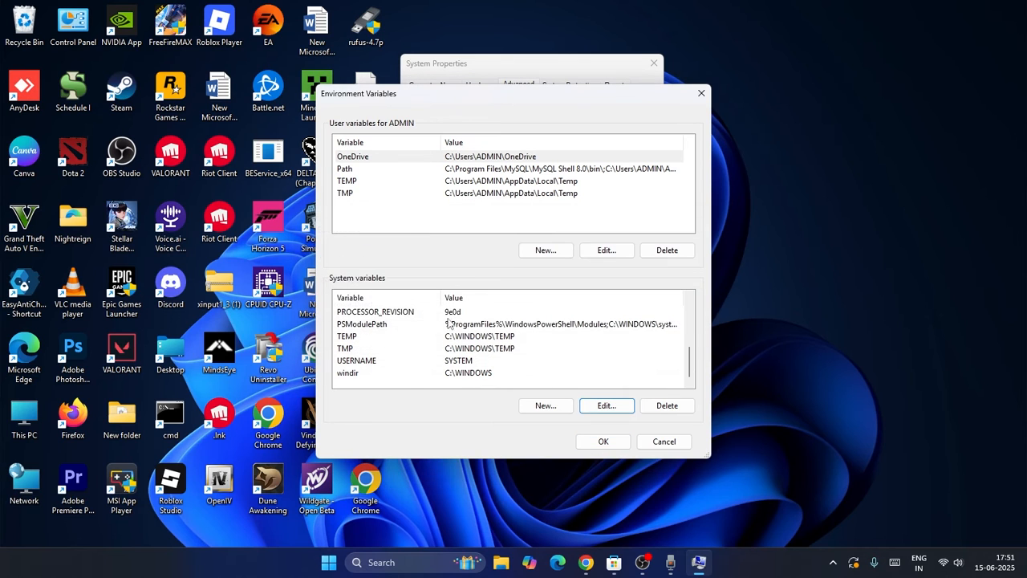
{"action": "scroll", "coordinate": [504, 329], "scroll_direction": "up", "scroll_amount": 3}
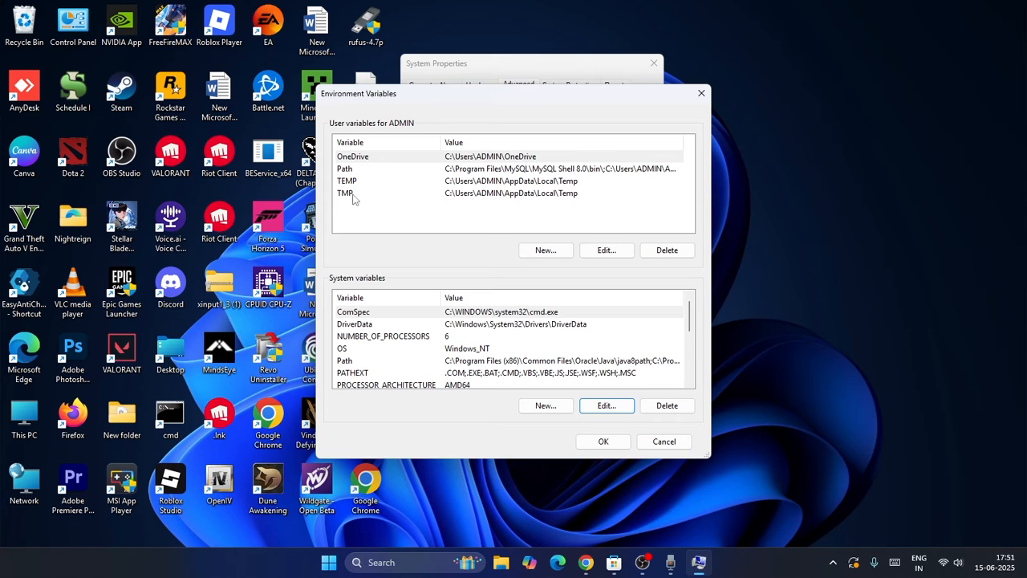
{"action": "left_click", "coordinate": [347, 170]}
{"action": "left_click", "coordinate": [607, 251]}
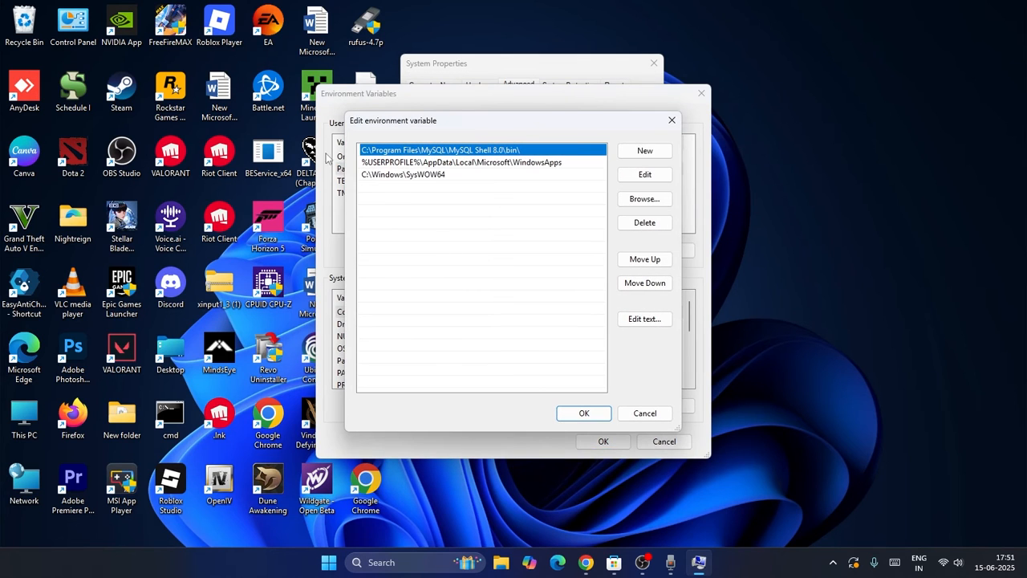
Step: Add c:\Windows\SysWow64 as a new entry to the user Path variable, and close Environment Variables and System Properties
{"action": "left_click", "coordinate": [645, 150]}
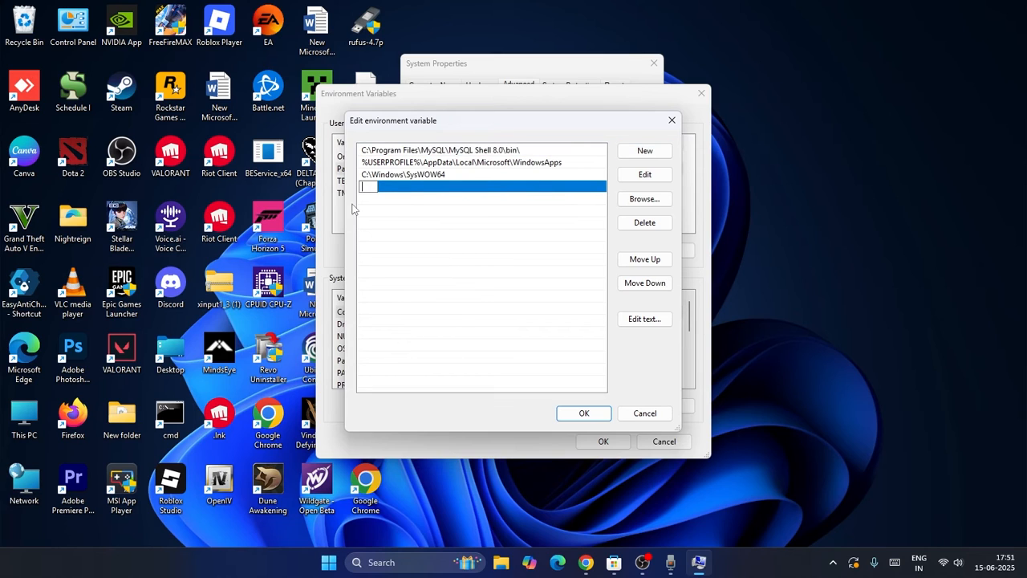
{"action": "type", "text": "c:\\Windows\\S"}
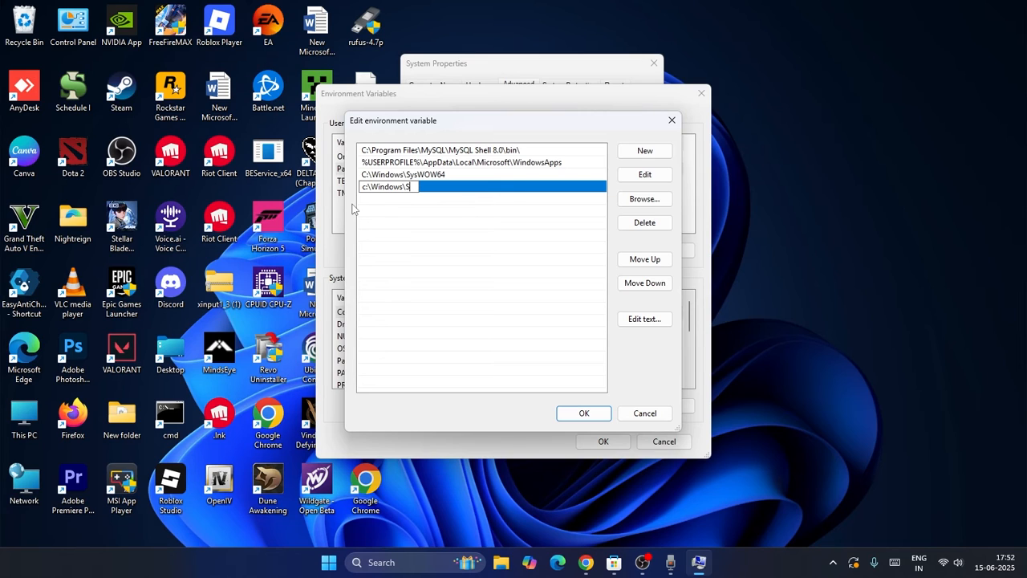
{"action": "type", "text": "ys"}
{"action": "type", "text": "W"}
{"action": "type", "text": "0w64"}
{"action": "left_click", "coordinate": [430, 186]}
{"action": "key", "text": "BackSpace"}
{"action": "type", "text": "ow64"}
{"action": "left_click", "coordinate": [584, 413]}
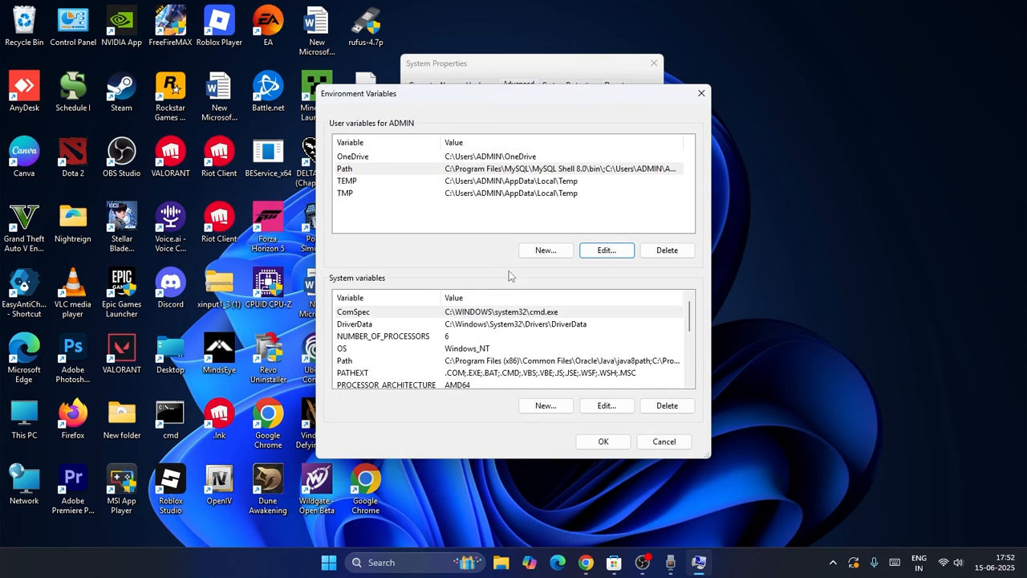
{"action": "left_click", "coordinate": [603, 441]}
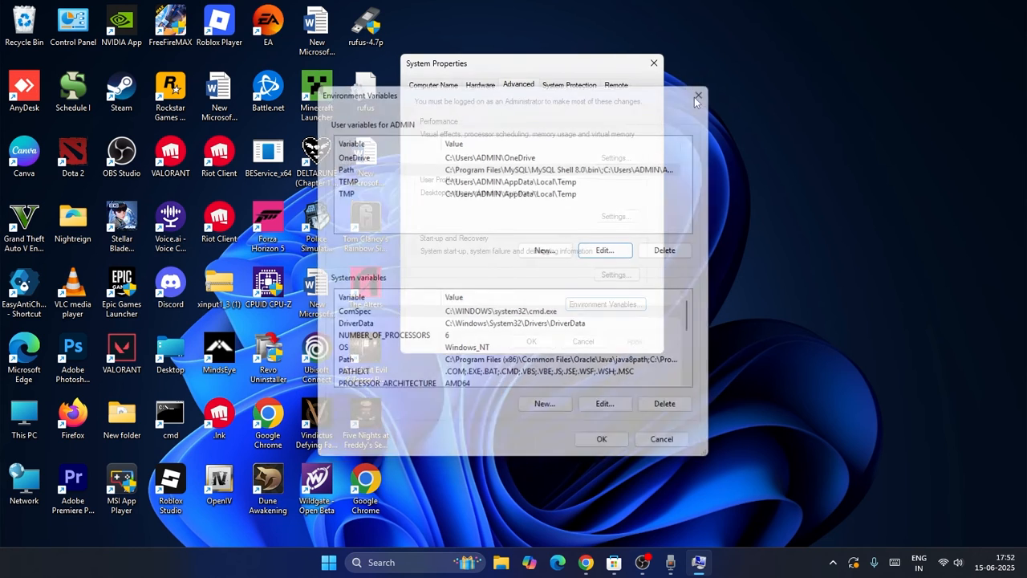
{"action": "left_click", "coordinate": [654, 66]}
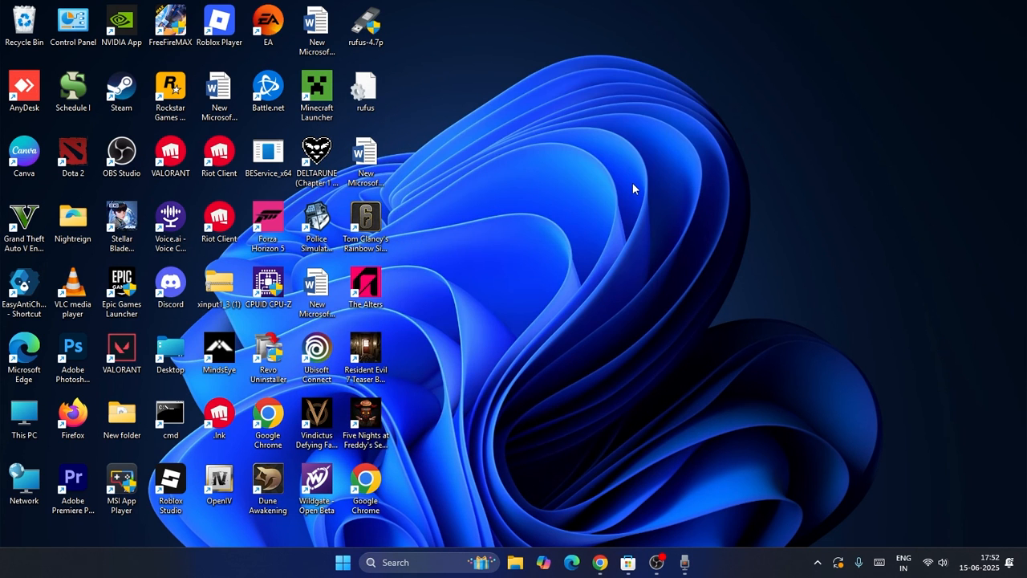
Step: Search Windows for "registry" and open the Registry Editor
{"action": "left_click", "coordinate": [425, 558]}
{"action": "type", "text": "regist"}
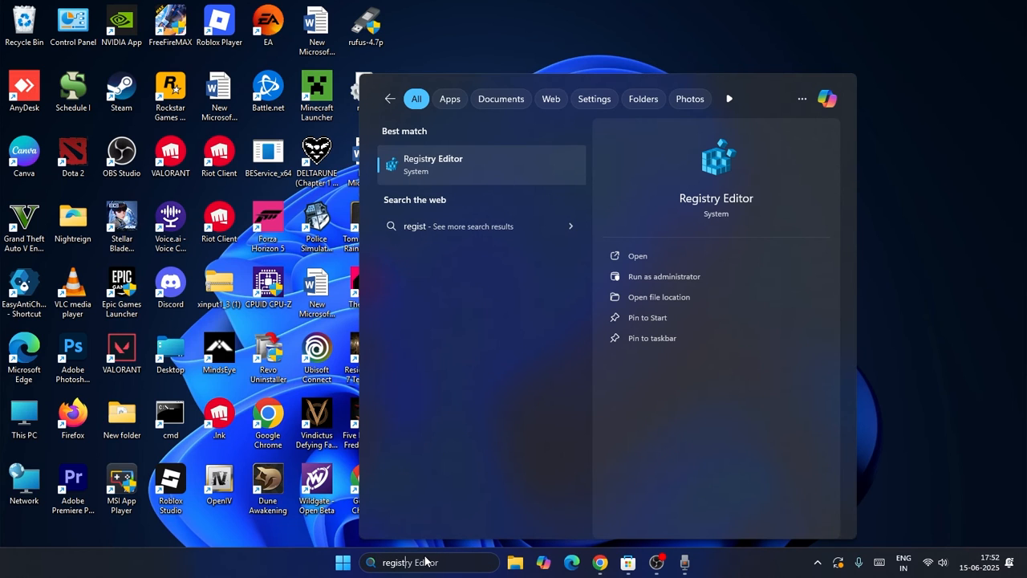
{"action": "type", "text": "ry"}
{"action": "left_click", "coordinate": [473, 164]}
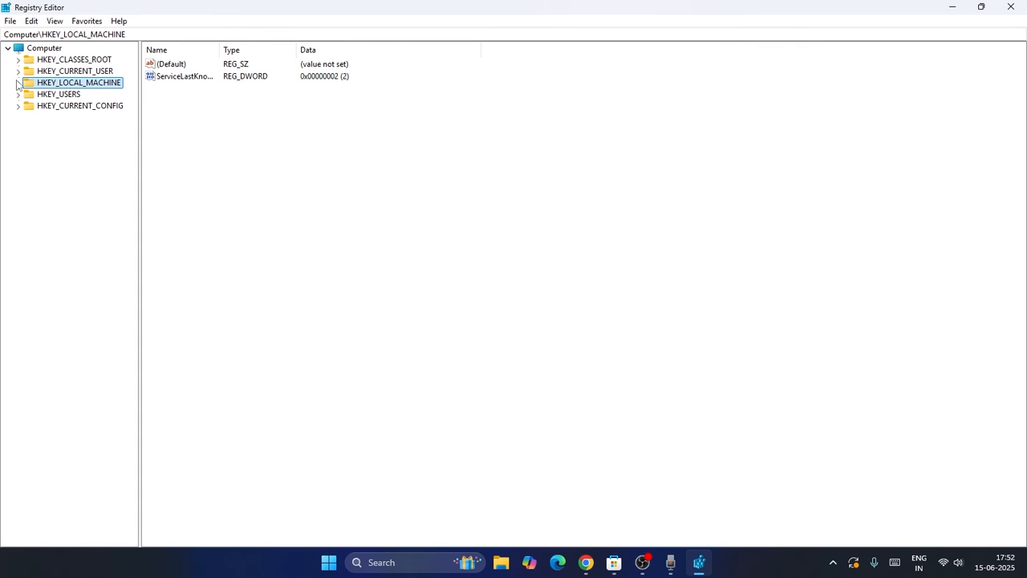
Step: Open the registry key HKEY_LOCAL_MACHINE\SOFTWARE\Microsoft\Command Processor, check its values for an autorun entry, and close the Registry Editor
{"action": "left_click", "coordinate": [18, 82]}
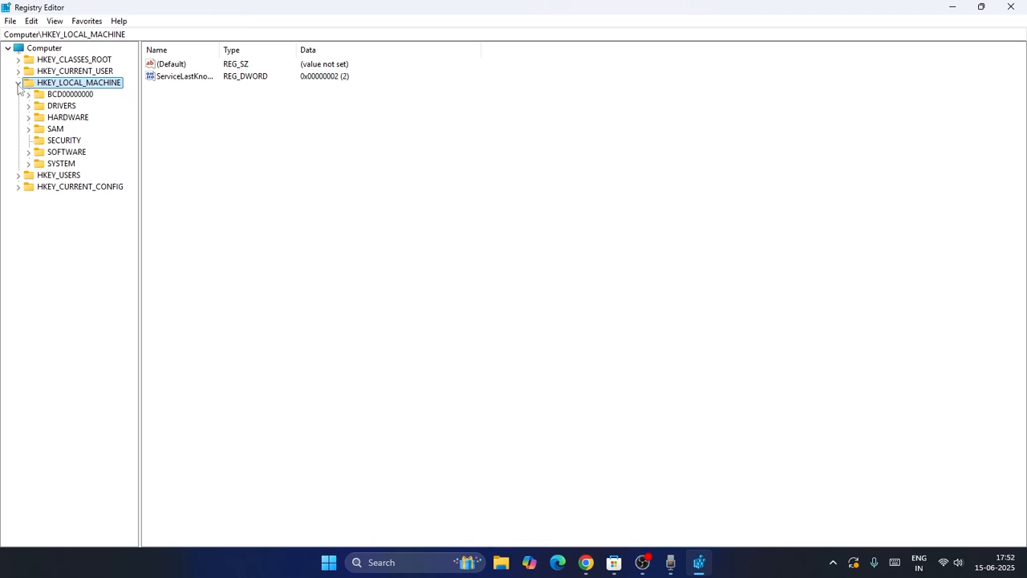
{"action": "left_click", "coordinate": [30, 152]}
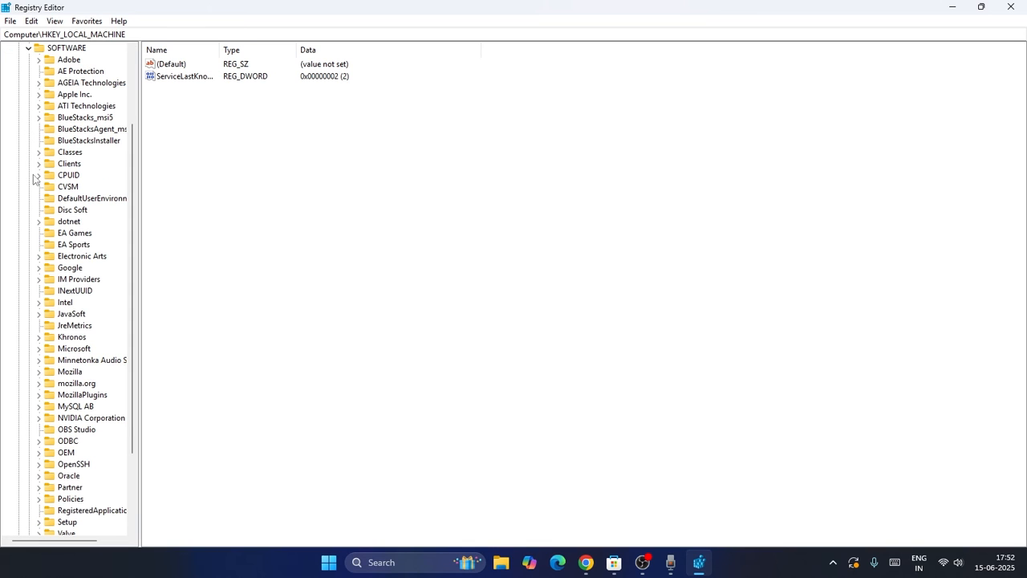
{"action": "scroll", "coordinate": [36, 185], "scroll_direction": "down", "scroll_amount": 3}
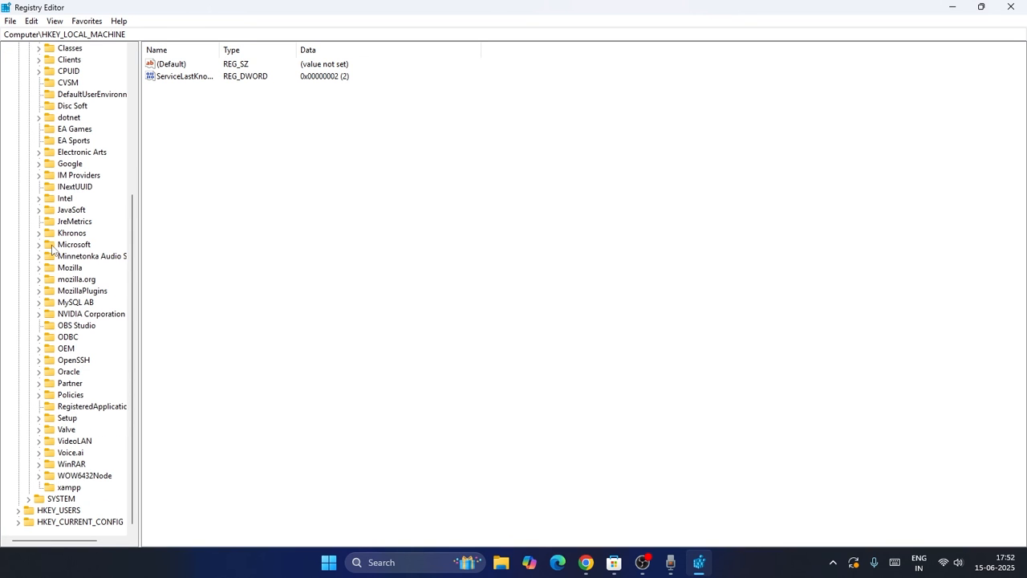
{"action": "left_click", "coordinate": [39, 244]}
{"action": "mouse_move", "coordinate": [71, 543]}
{"action": "left_mouse_down"}
{"action": "mouse_move", "coordinate": [95, 545]}
{"action": "mouse_move", "coordinate": [46, 545]}
{"action": "mouse_move", "coordinate": [62, 546]}
{"action": "left_mouse_up"}
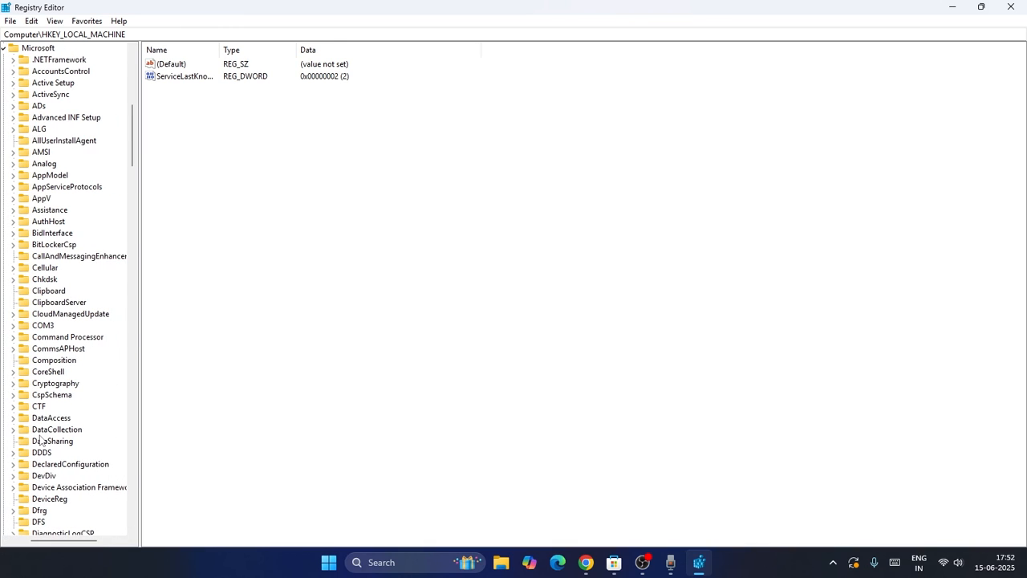
{"action": "left_click", "coordinate": [14, 338]}
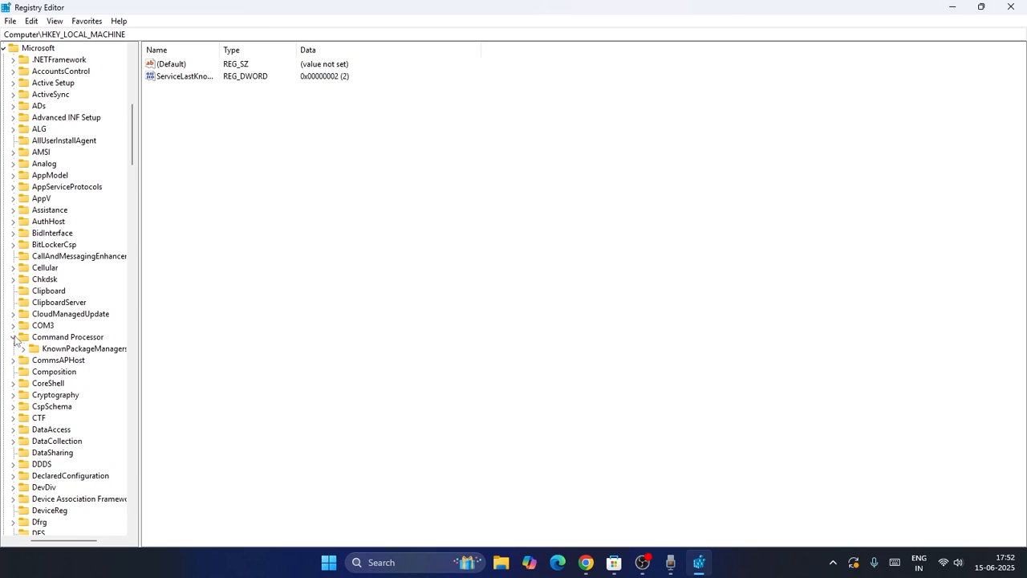
{"action": "left_click", "coordinate": [14, 338]}
{"action": "left_click", "coordinate": [68, 339]}
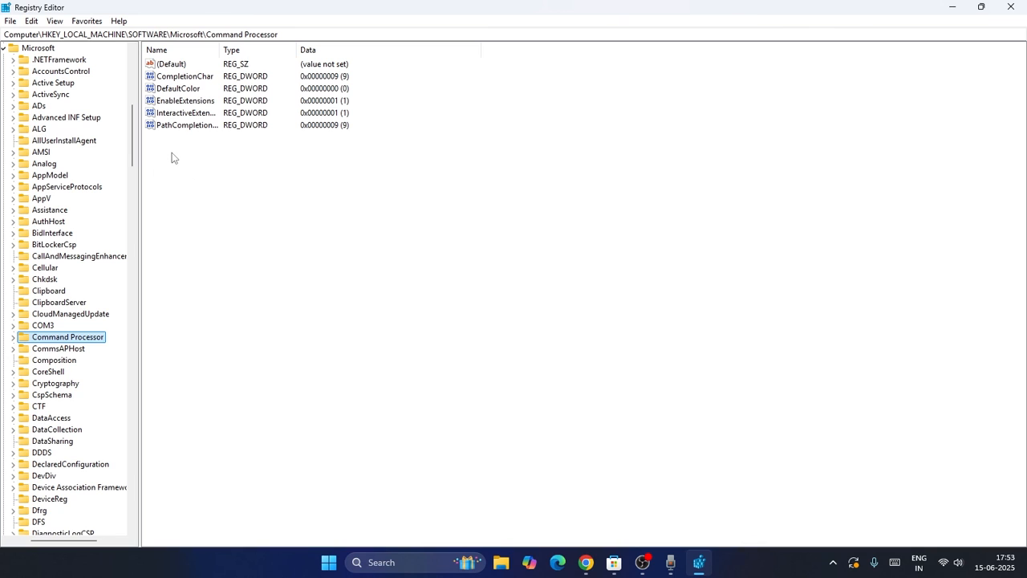
{"action": "left_click", "coordinate": [1010, 7]}
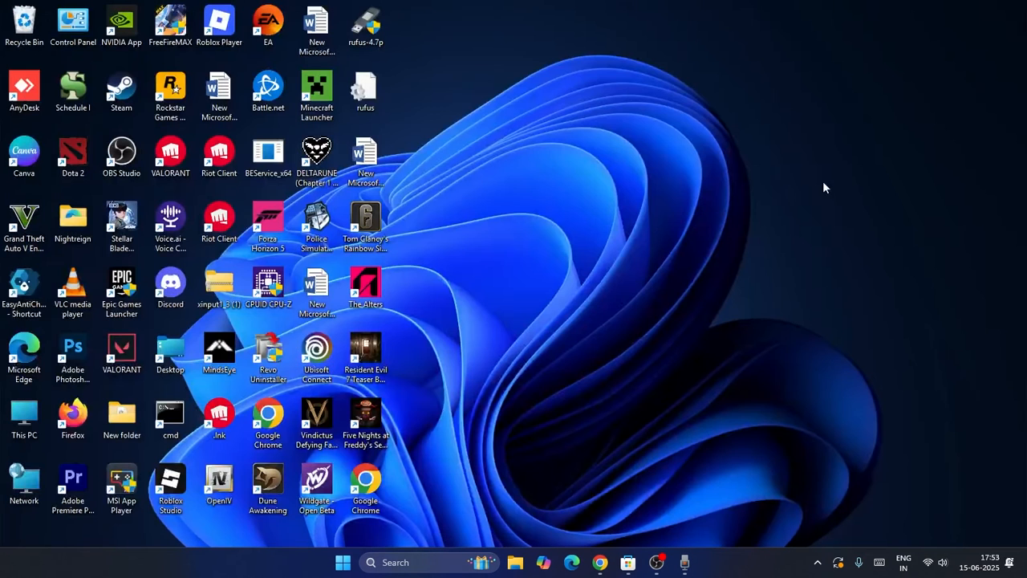
Step: Search Windows for "cmd", run Command Prompt as administrator to check that it opens, and close it
{"action": "left_click", "coordinate": [393, 562]}
{"action": "type", "text": "cmd"}
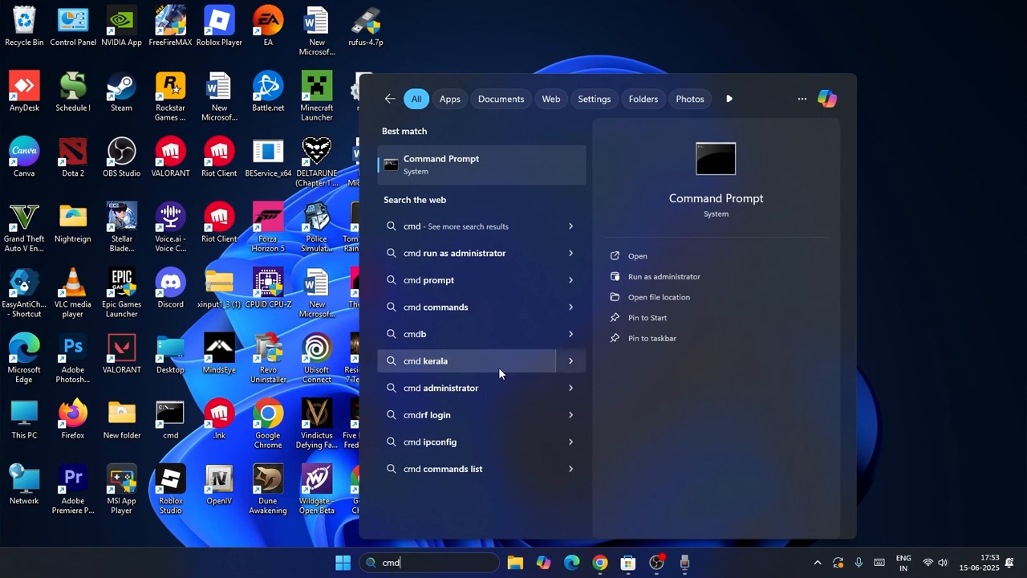
{"action": "left_click", "coordinate": [680, 270]}
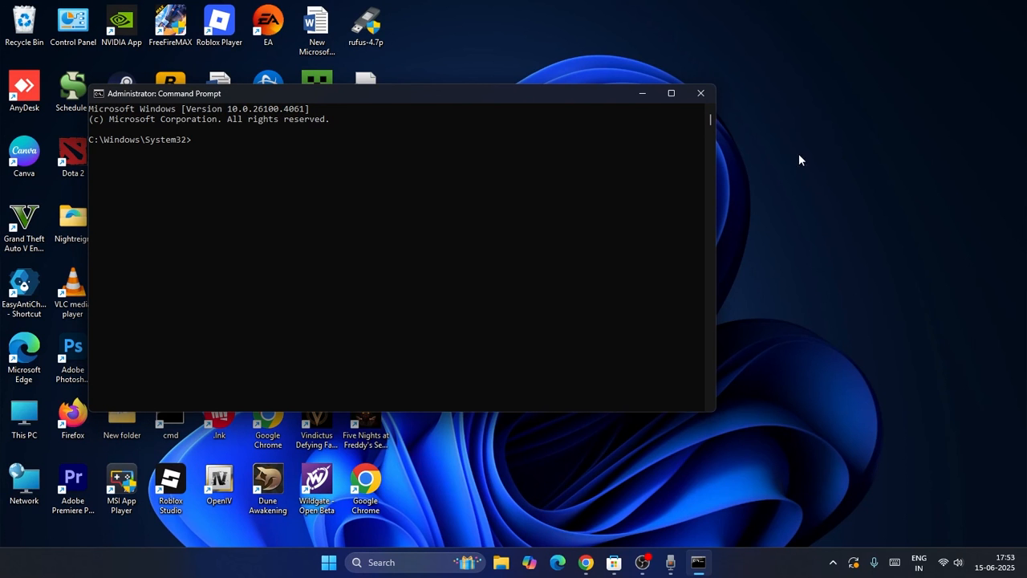
{"action": "left_click", "coordinate": [706, 98]}
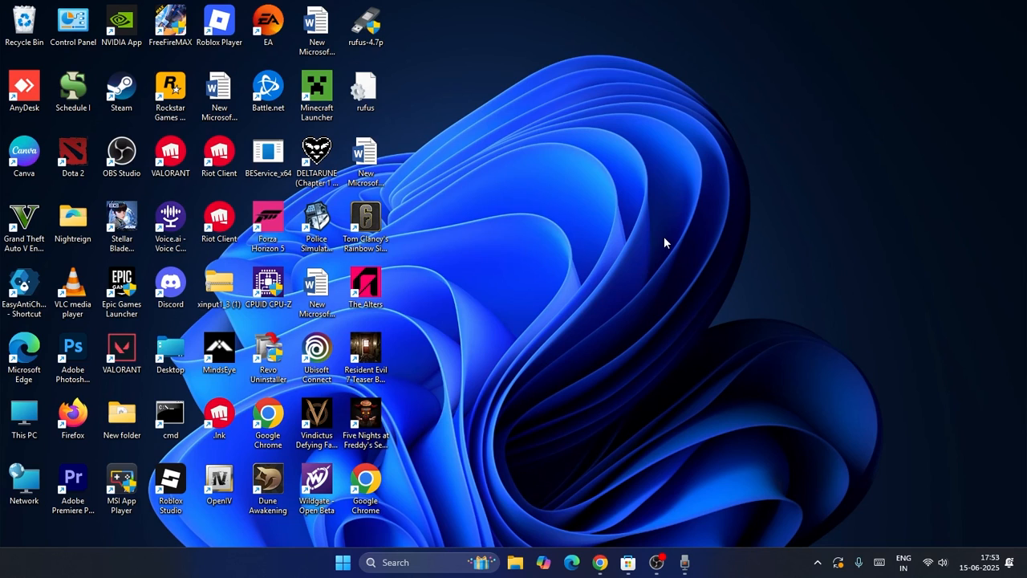